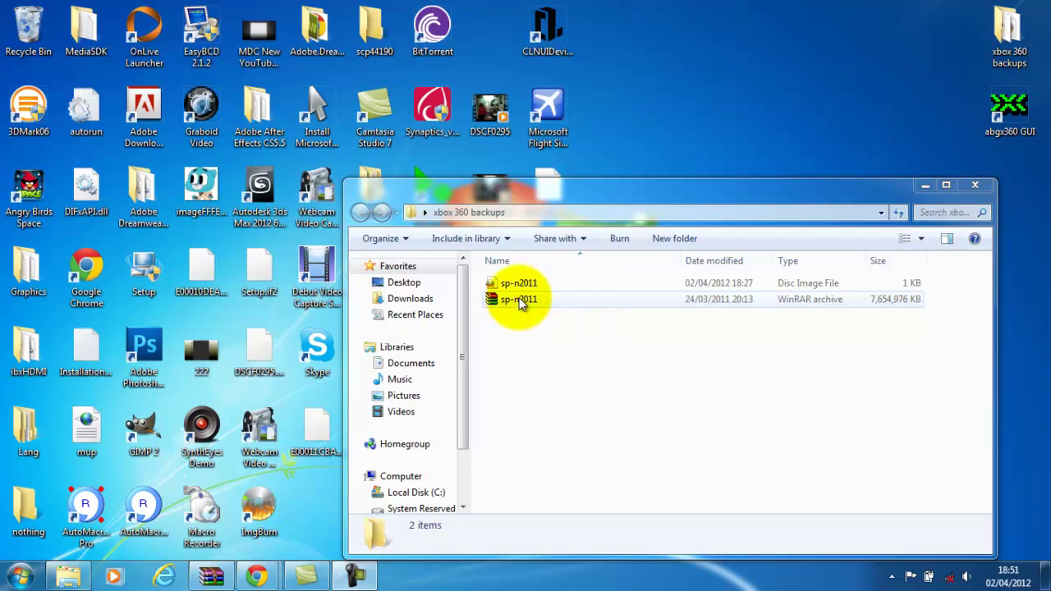
# Move the sp-n2011 archive onto the desktop.
pyautogui.moveTo(530, 300); pyautogui.dragTo(697, 82)
pyautogui.moveTo(721, 37); pyautogui.dragTo(723, 103)
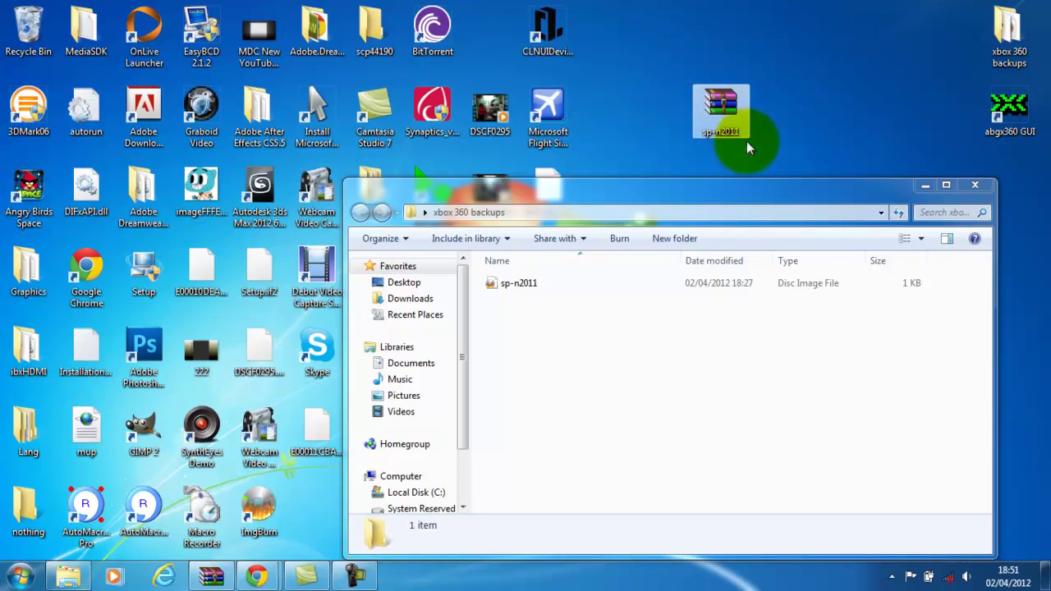
pyautogui.click(745, 92)
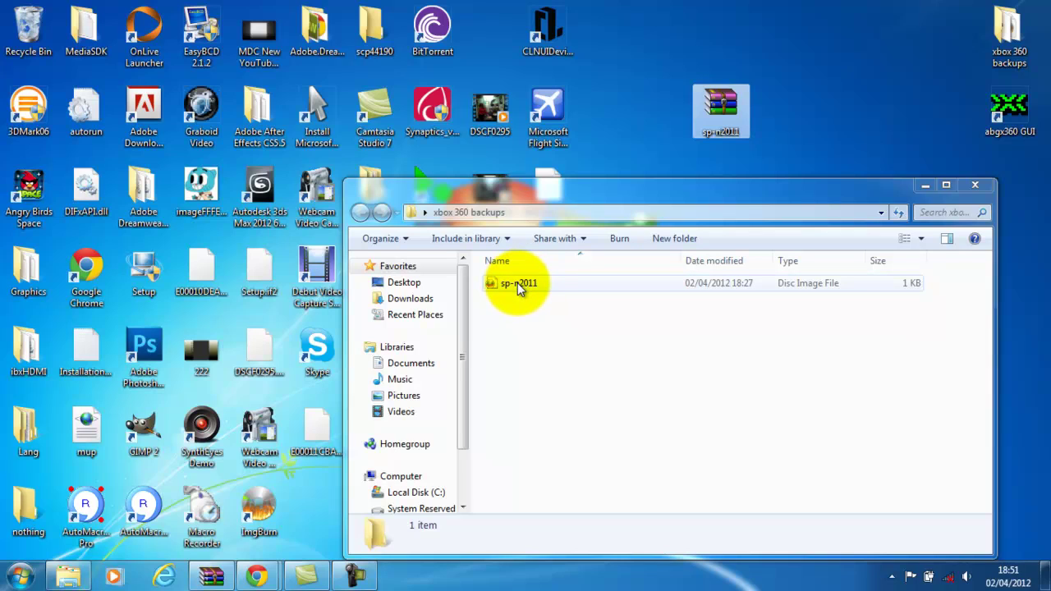
pyautogui.moveTo(805, 212); pyautogui.dragTo(819, 308)
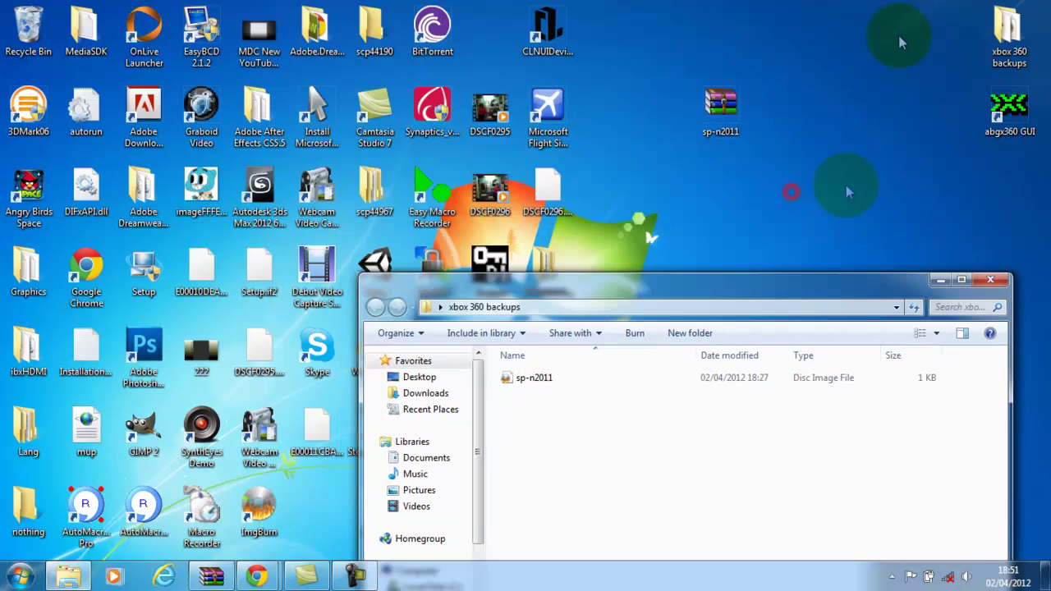
# Create a new desktop folder named 'before'.
pyautogui.rightClick(857, 93)
pyautogui.moveTo(914, 260)
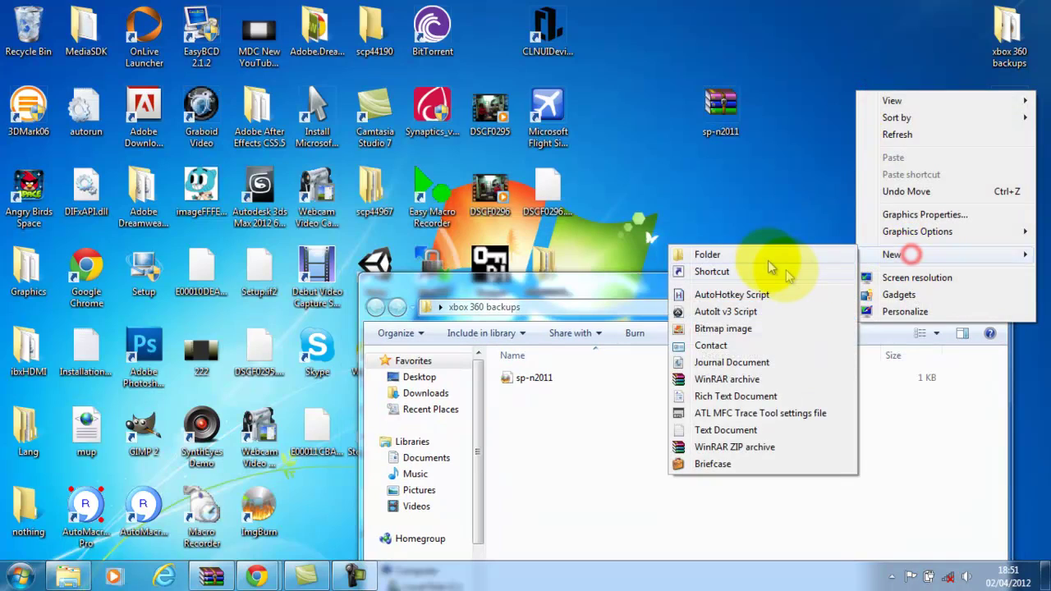
pyautogui.click(768, 182)
pyautogui.write('before')
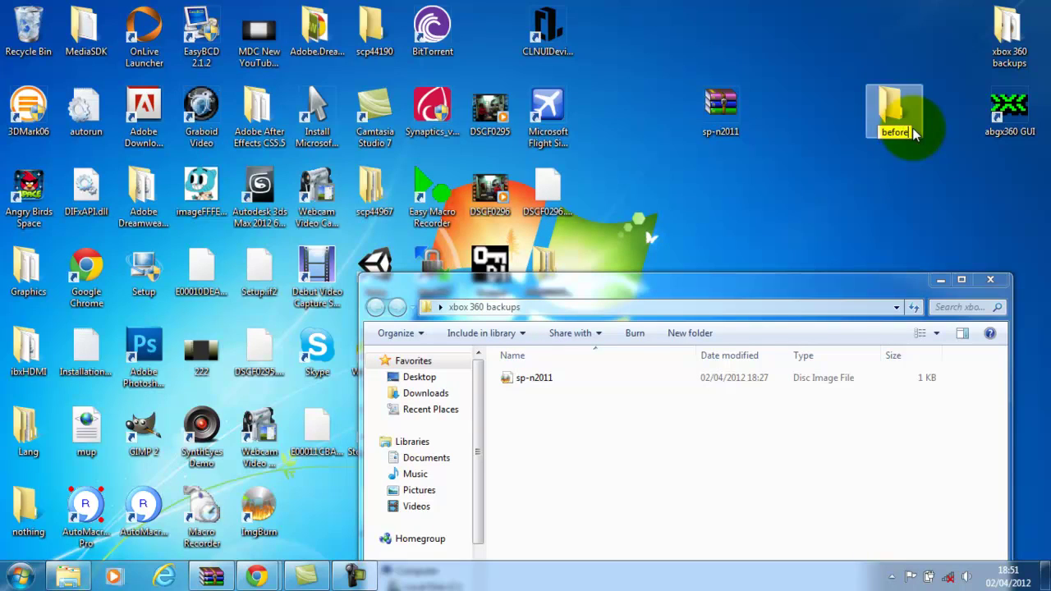
pyautogui.press('Return')
# Put the sp-n2011 archive into 'before', close the backups window and open 'before'.
pyautogui.moveTo(716, 105); pyautogui.dragTo(899, 119)
pyautogui.click(997, 284)
pyautogui.doubleClick(893, 107)
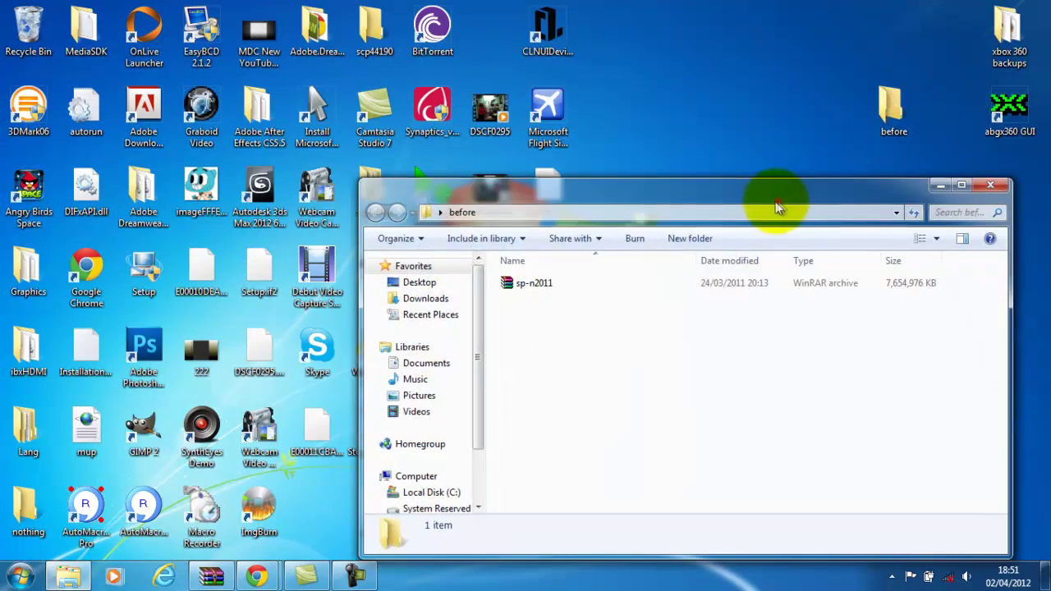
pyautogui.moveTo(776, 203); pyautogui.dragTo(642, 116)
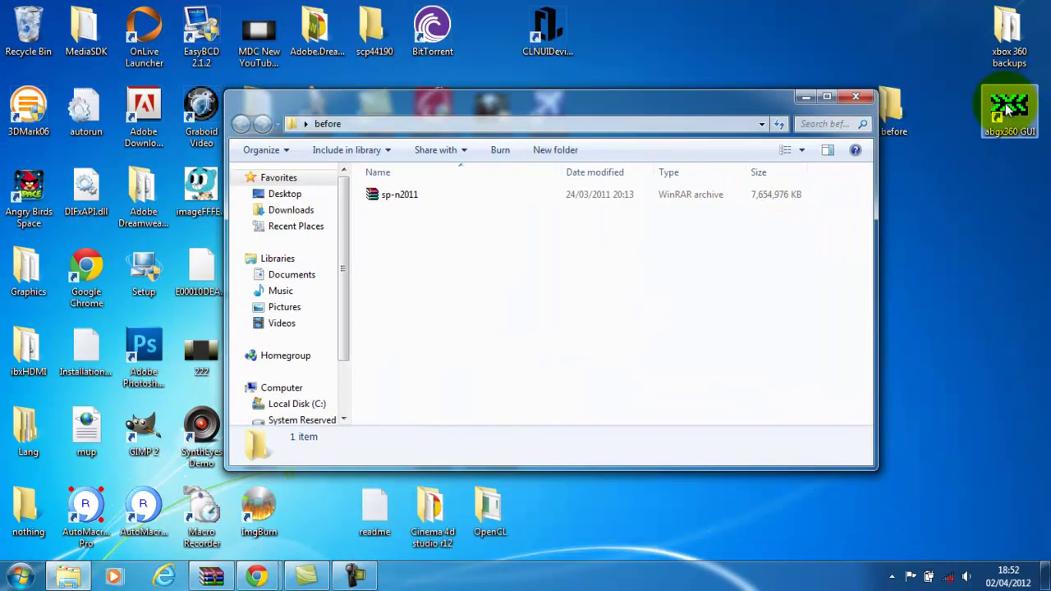
# Launch abgx360 GUI and set its input to Desktop\before\sp-n2011.iso.
pyautogui.doubleClick(1008, 108)
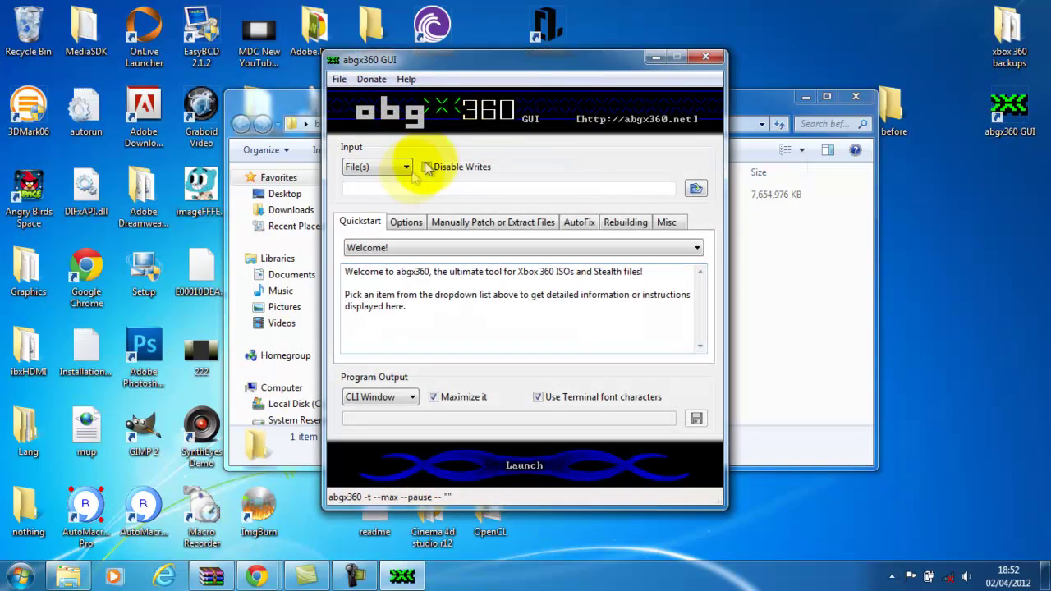
pyautogui.click(696, 190)
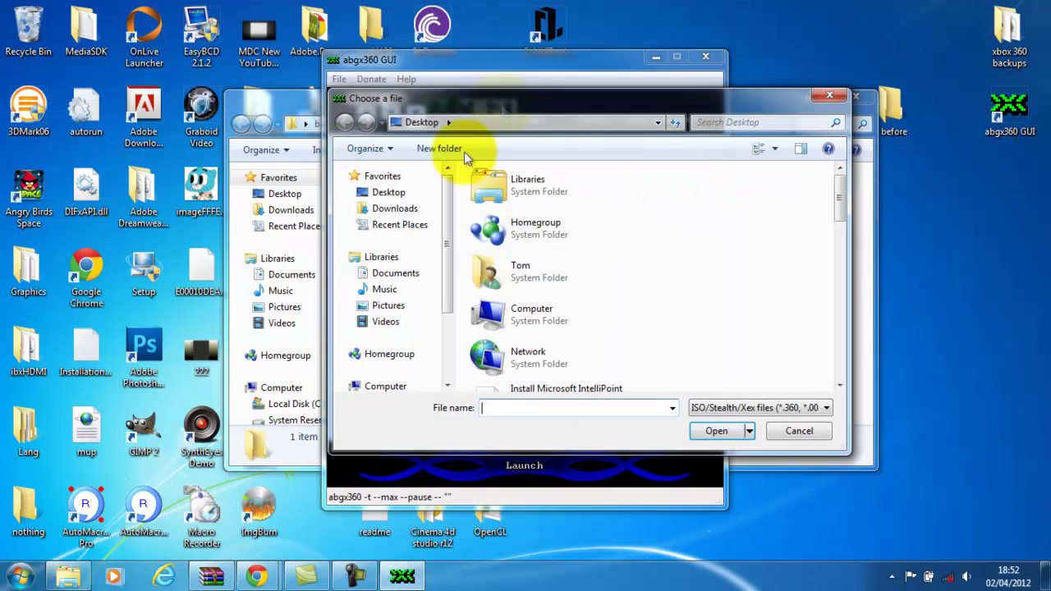
pyautogui.moveTo(840, 194); pyautogui.dragTo(844, 388)
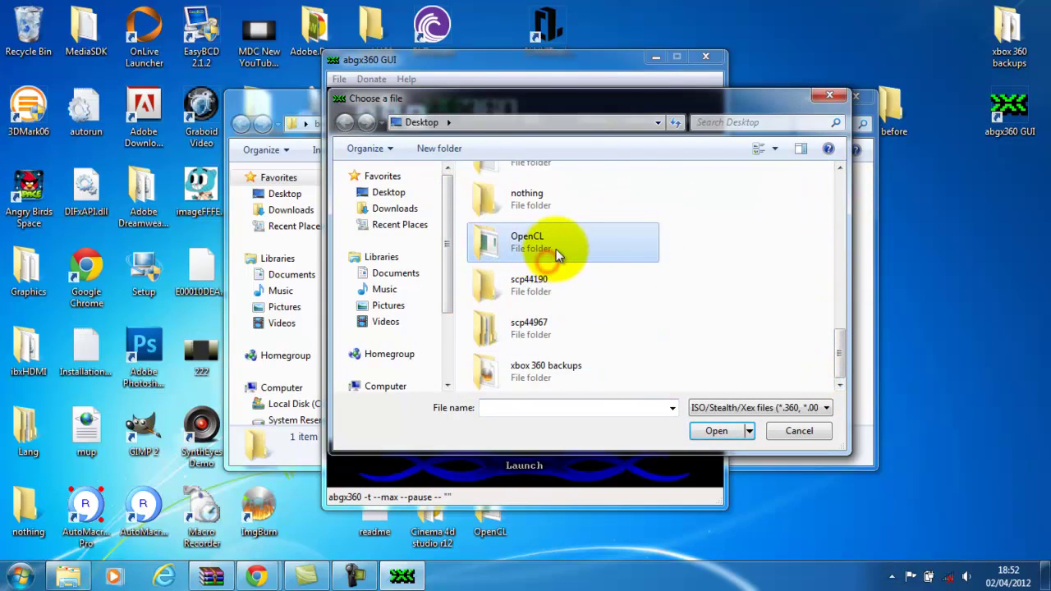
pyautogui.press('b')
pyautogui.doubleClick(535, 183)
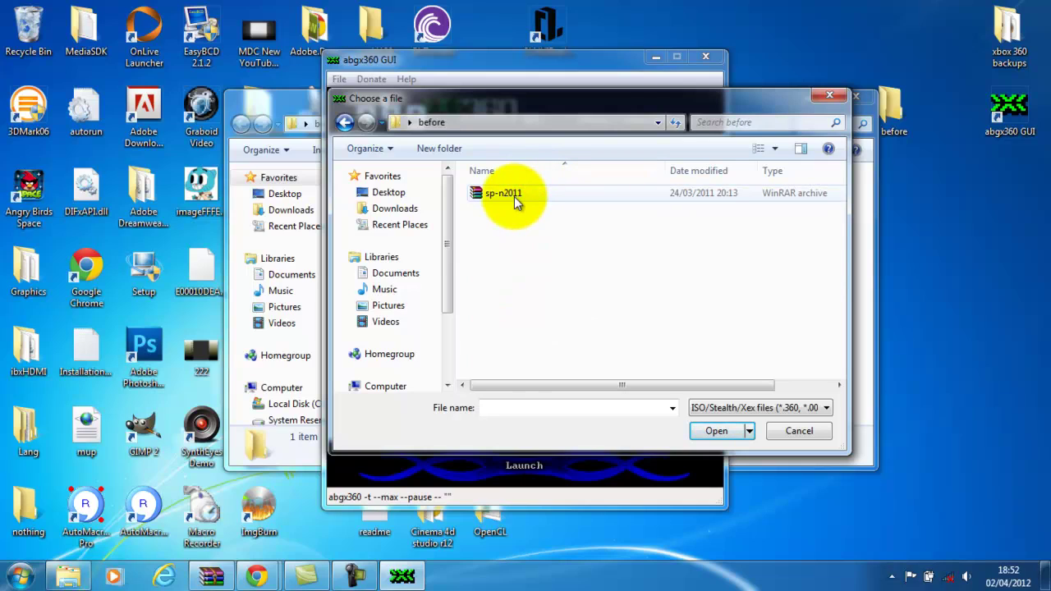
pyautogui.click(514, 196)
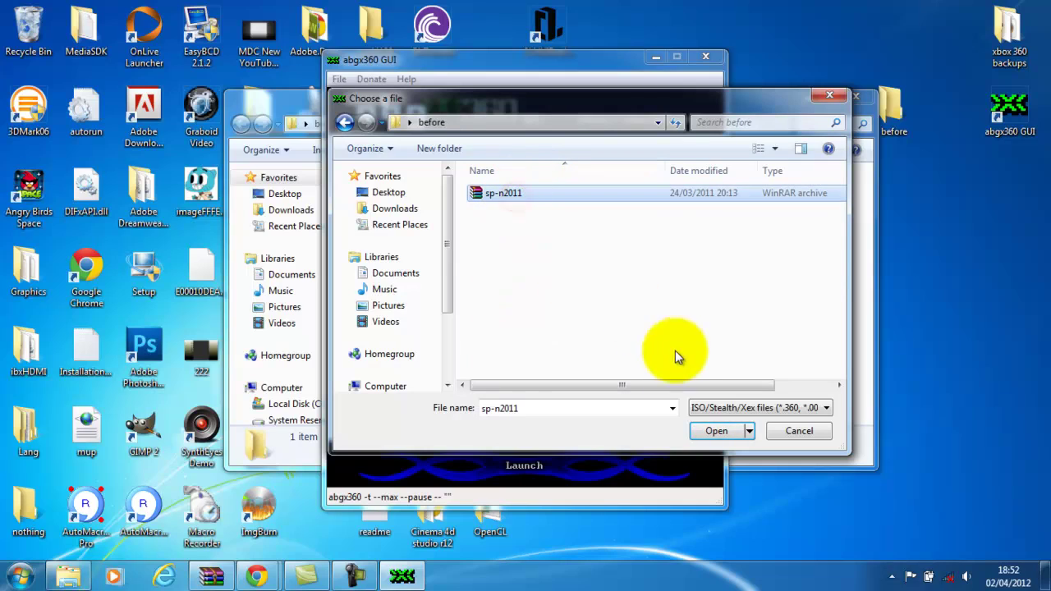
pyautogui.click(716, 433)
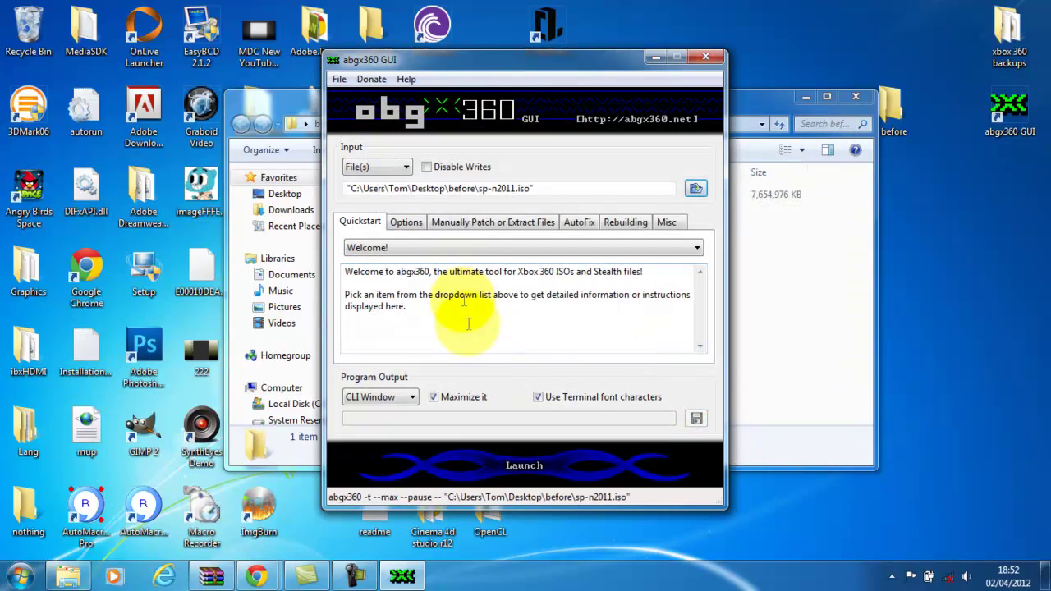
# Set the AutoFix threshold to Level 3.
pyautogui.click(406, 226)
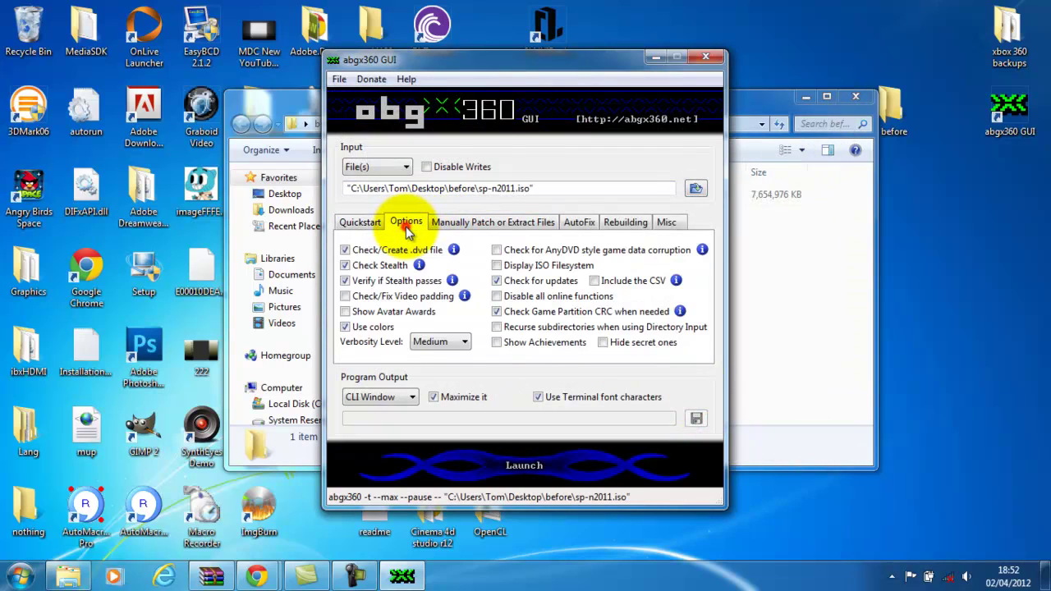
pyautogui.click(489, 222)
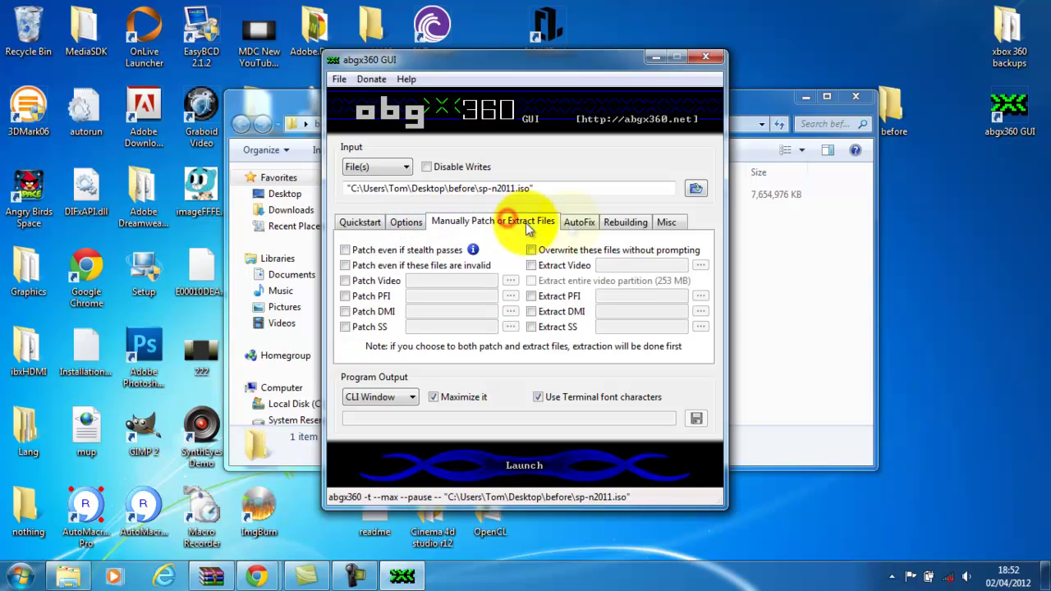
pyautogui.click(580, 227)
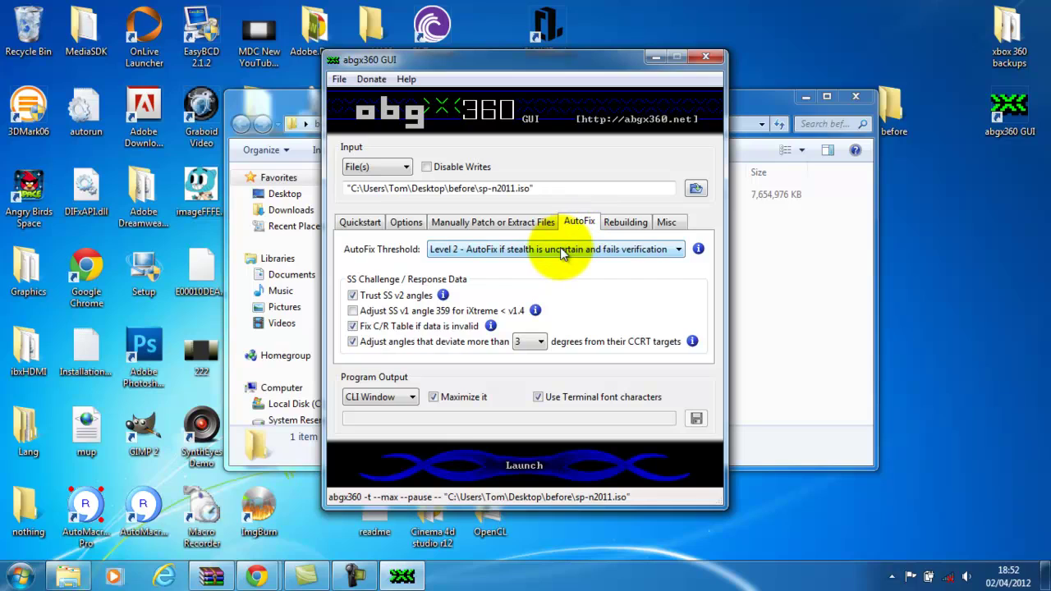
pyautogui.click(560, 248)
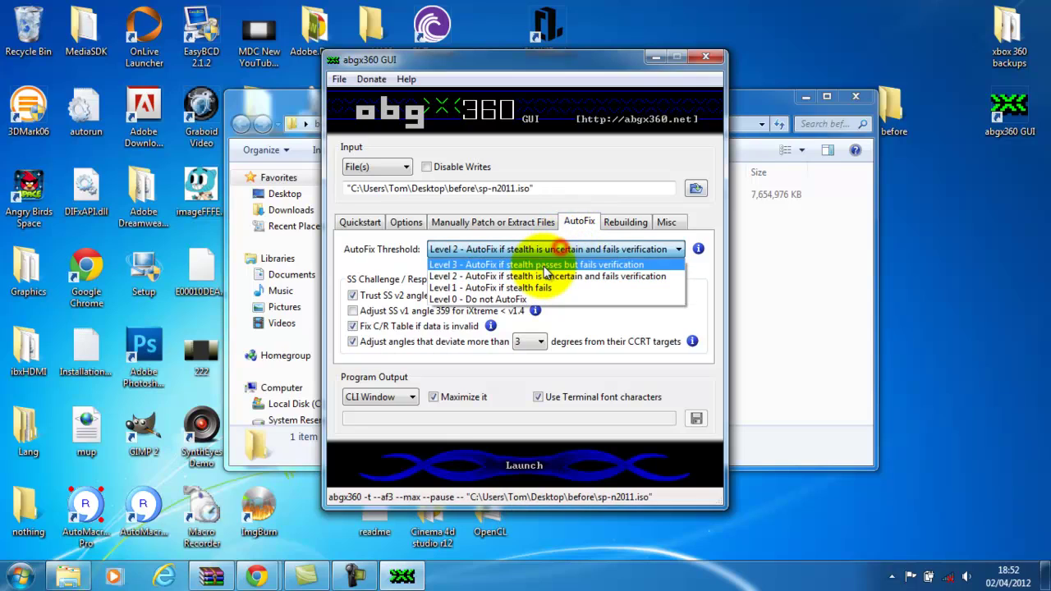
pyautogui.click(543, 265)
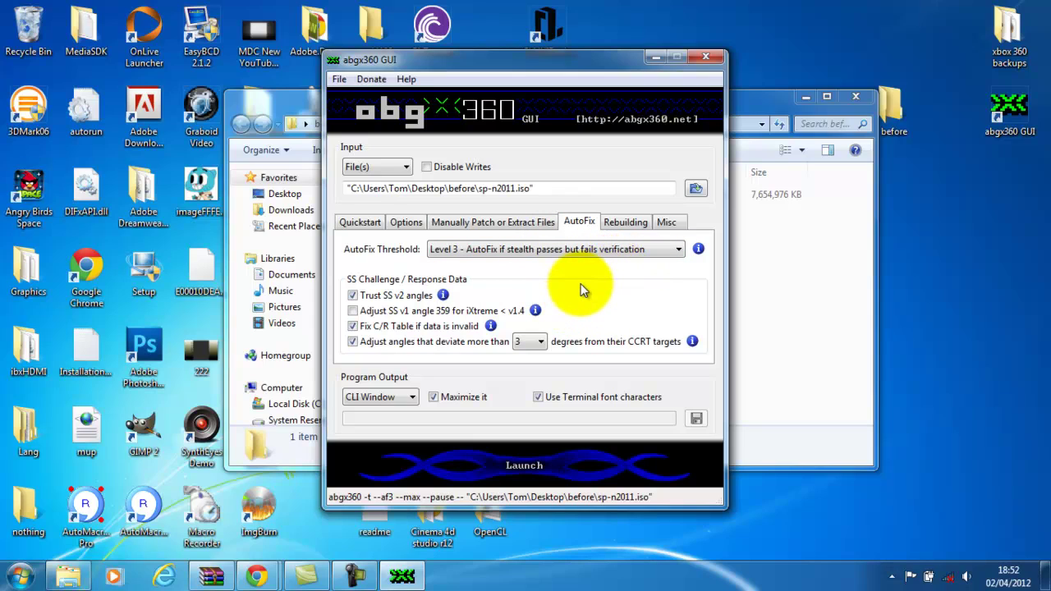
# Set the console region to PAL (Europe), code 00FE0000, on the Misc tab.
pyautogui.click(666, 222)
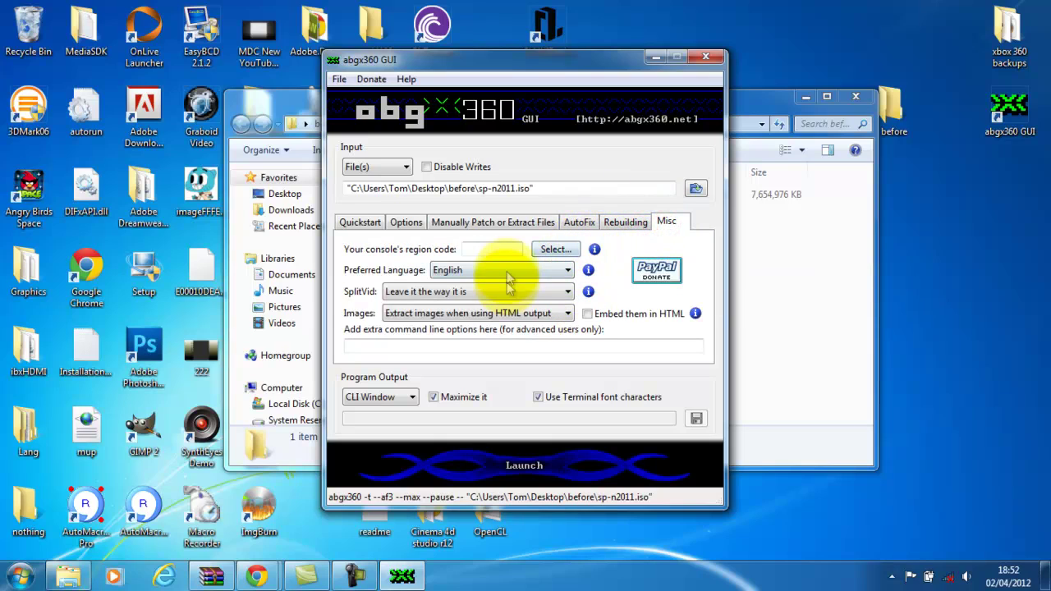
pyautogui.click(557, 247)
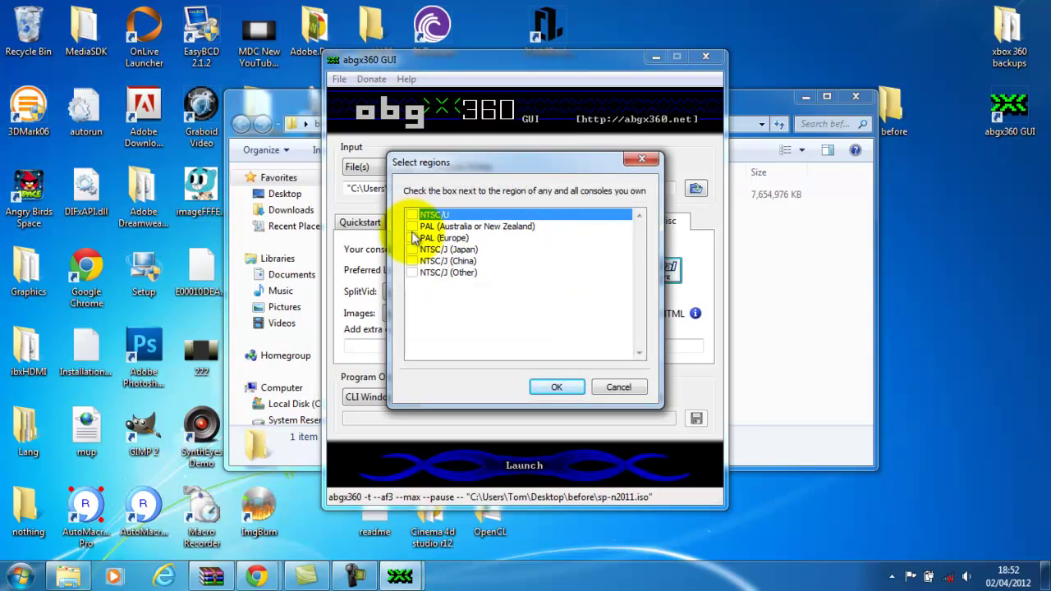
pyautogui.click(413, 238)
pyautogui.click(411, 237)
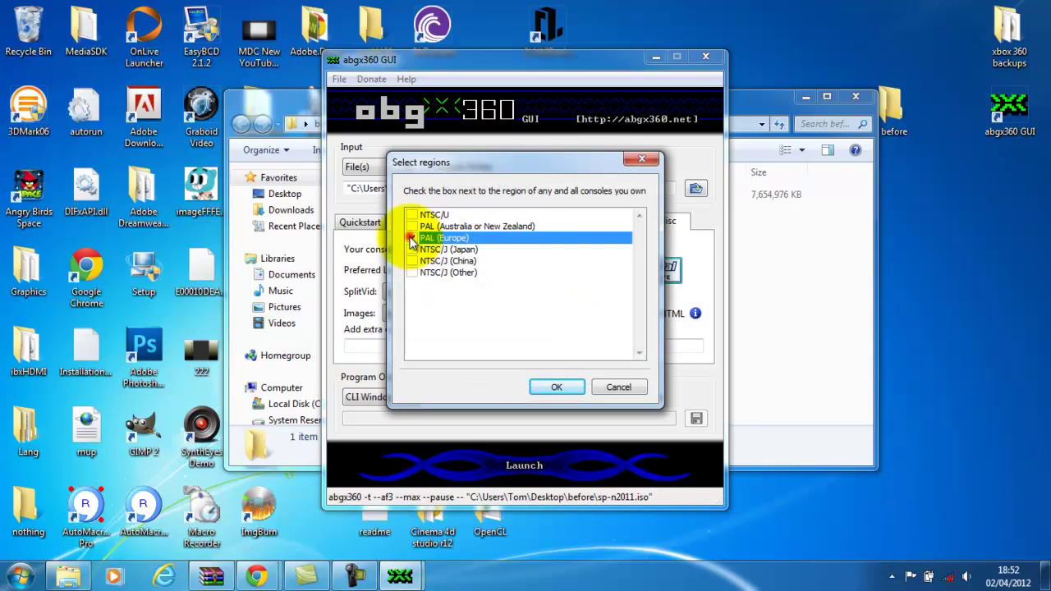
pyautogui.click(562, 387)
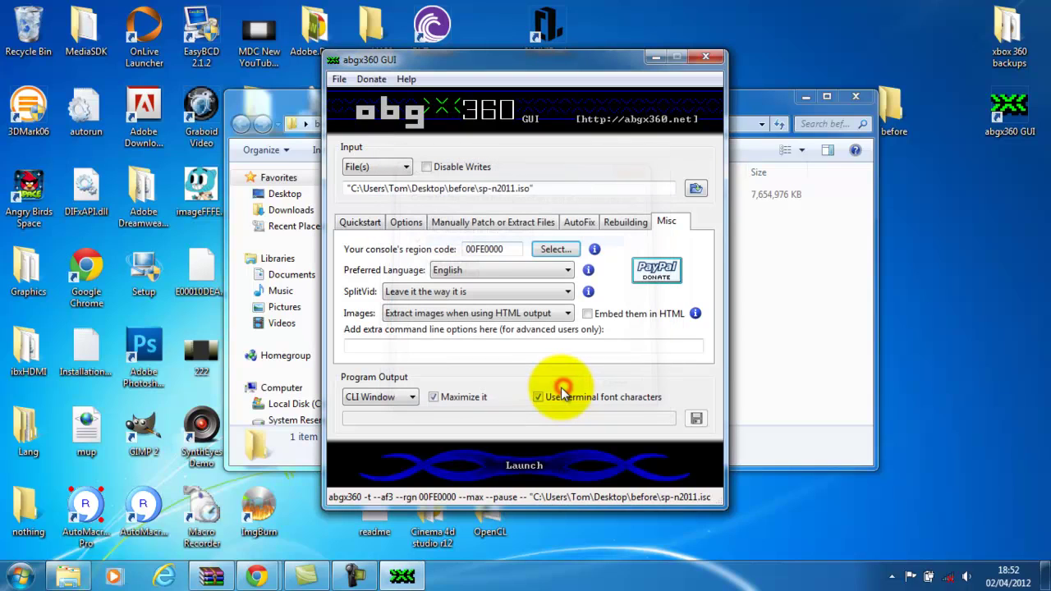
# Launch the check of sp-n2011.iso and wait for 'Verification was successful!' with Game CRC C9AA6460.
pyautogui.click(524, 467)
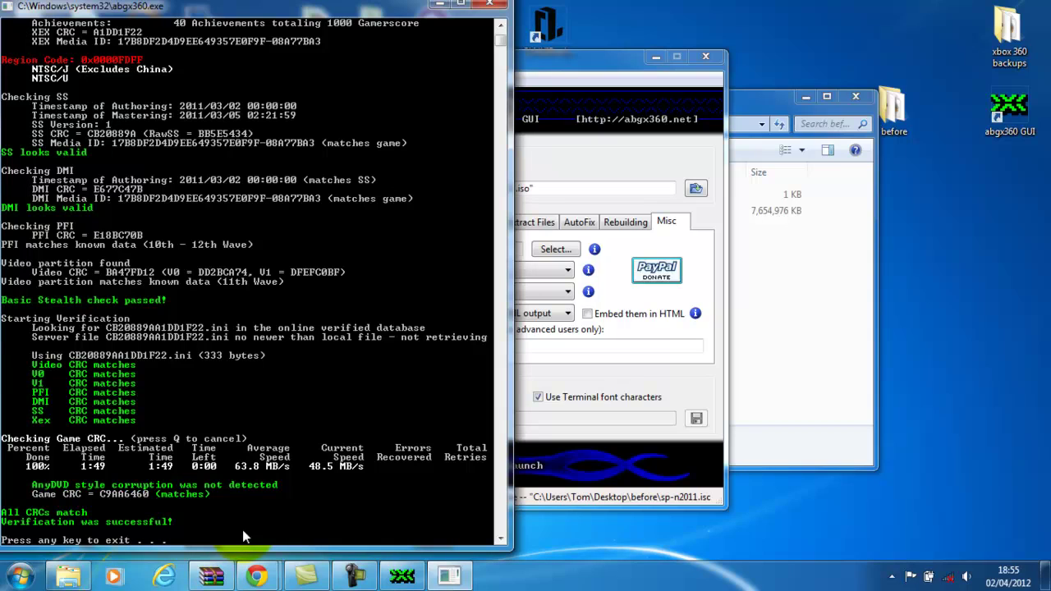
# Close the verification console and select the sp-n2011 disc image in the before folder.
pyautogui.press('Return')
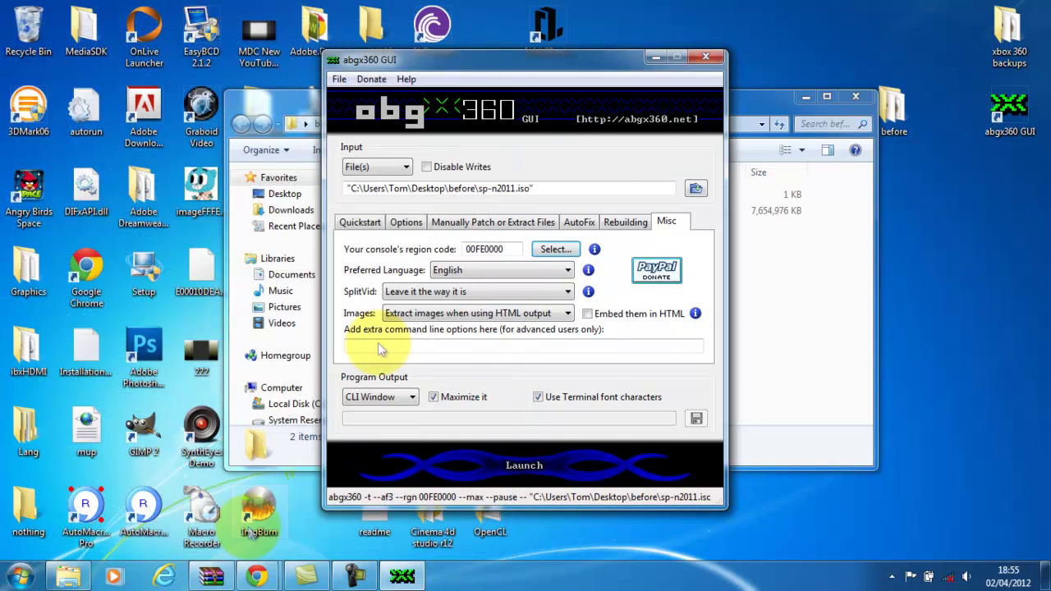
pyautogui.doubleClick(897, 103)
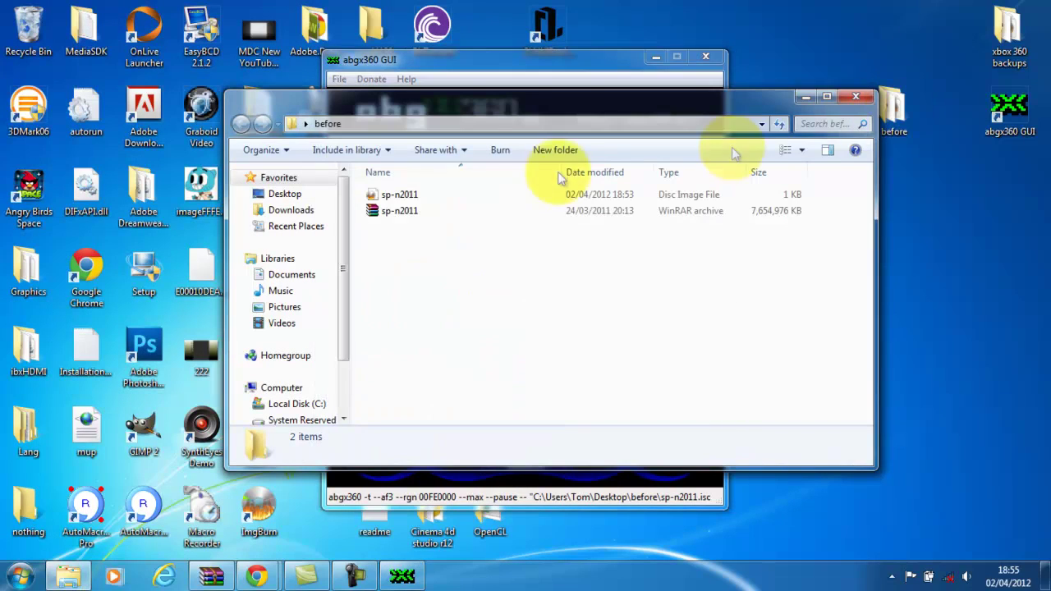
pyautogui.click(411, 195)
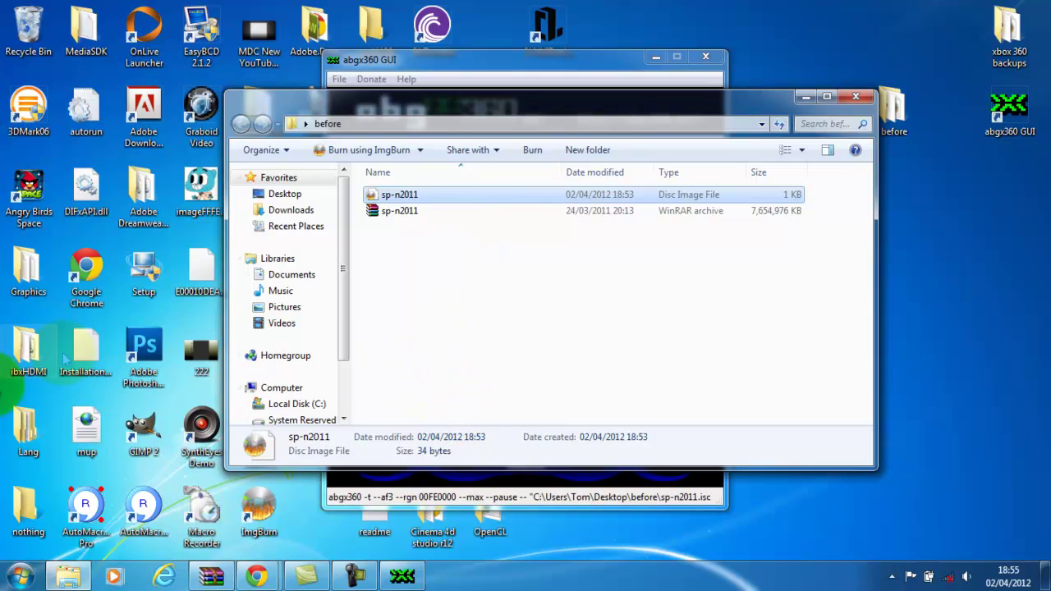
pyautogui.click(21, 576)
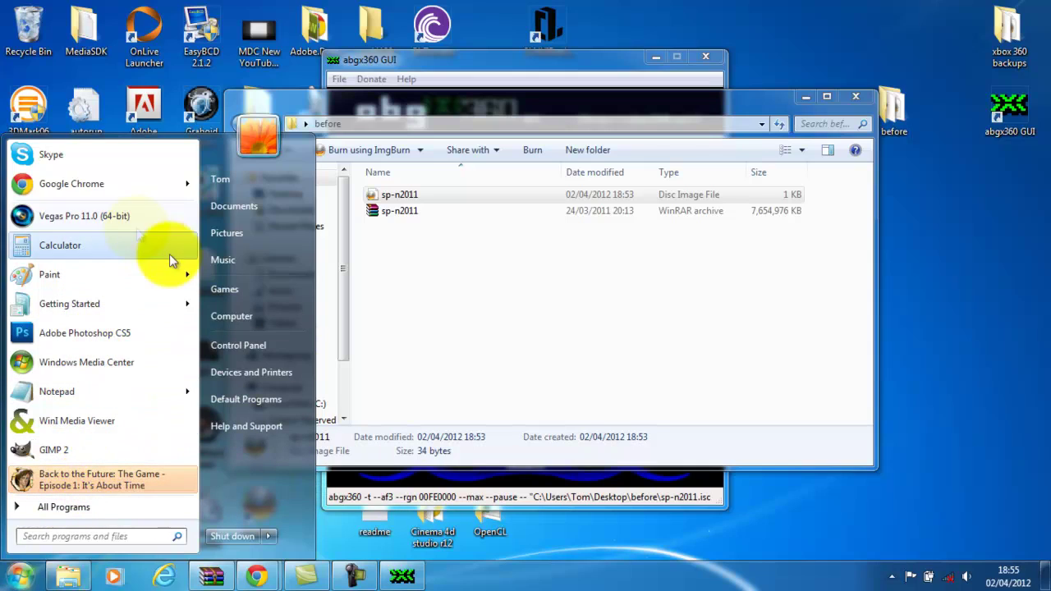
# Dismiss the Start menu's program list.
pyautogui.click(405, 503)
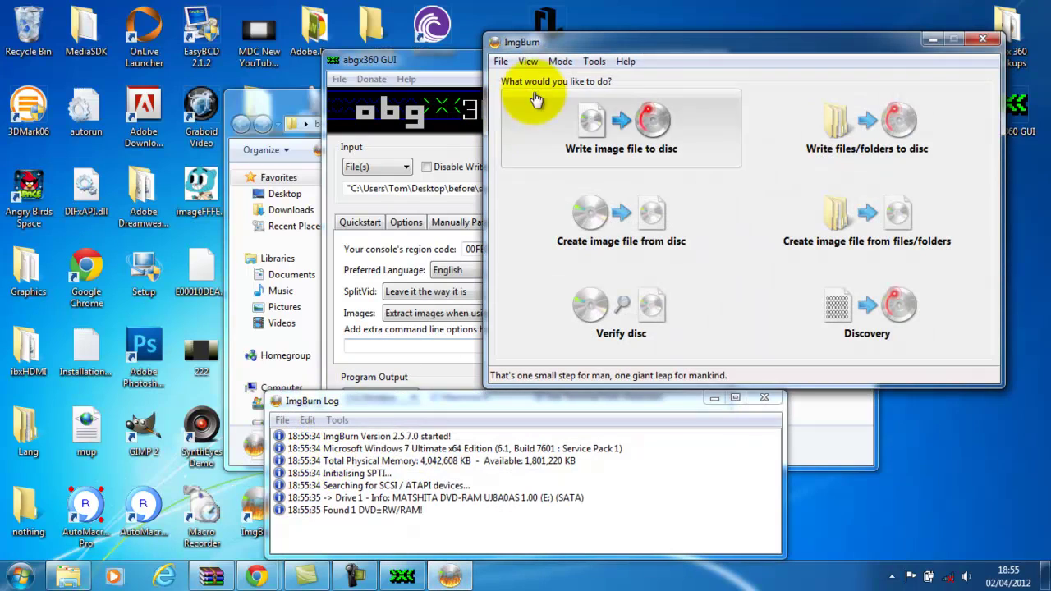
# Confirm the Write settings use a User Specified layer break of 1913760 sectors in L0.
pyautogui.click(594, 61)
pyautogui.click(614, 272)
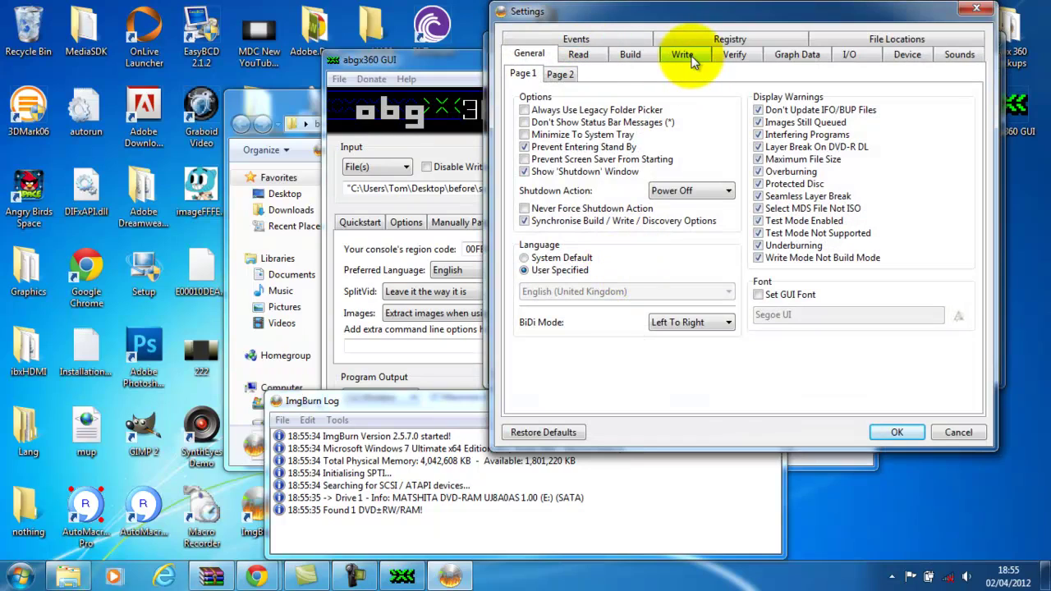
pyautogui.click(690, 59)
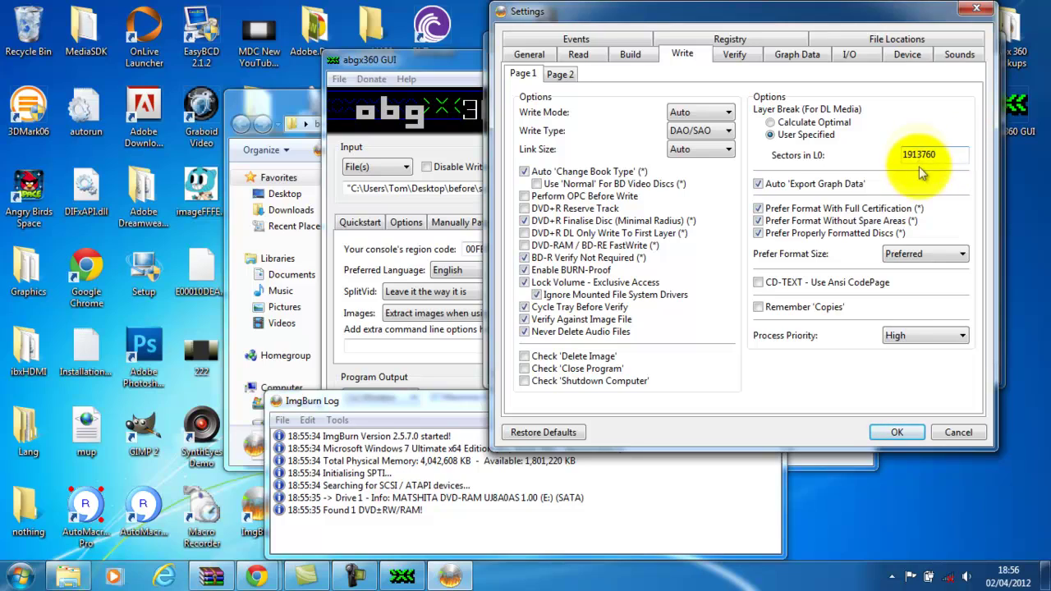
pyautogui.click(887, 433)
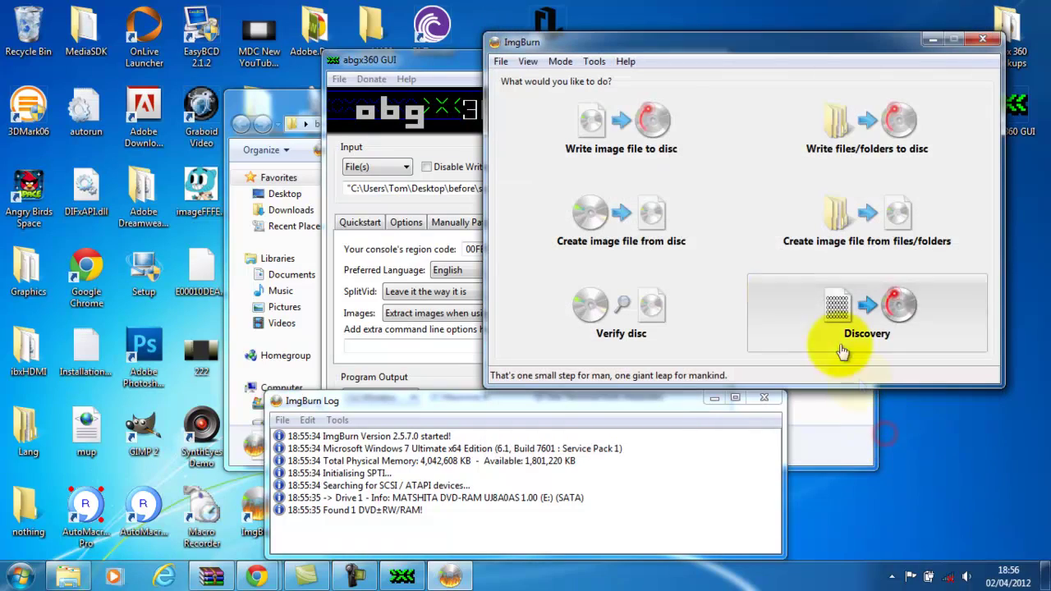
# Choose 'Write image file to disc' and load Desktop\before\sp-n2011.dvd as the source.
pyautogui.click(655, 128)
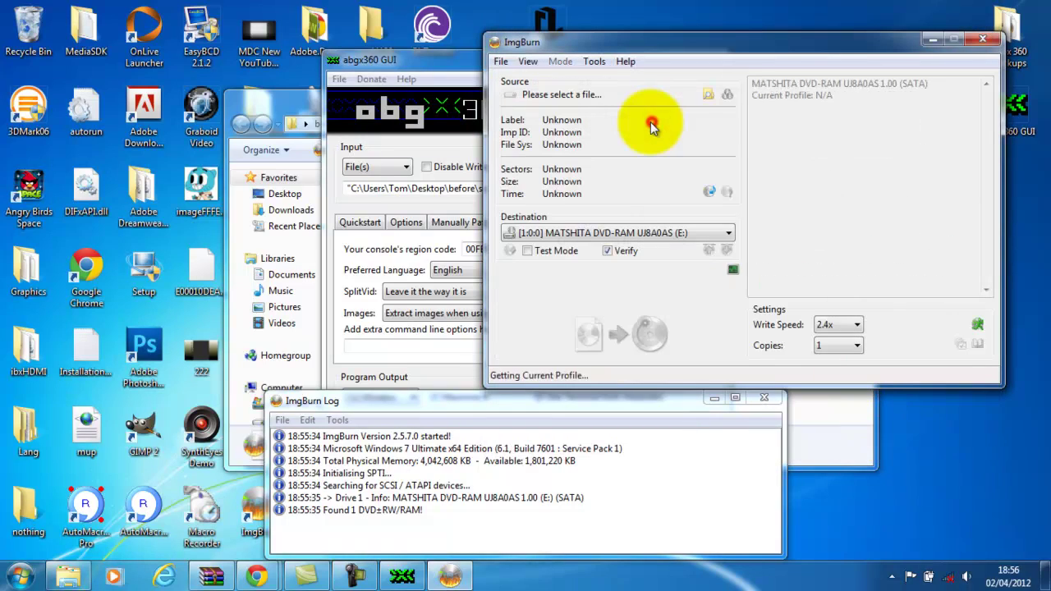
pyautogui.click(706, 96)
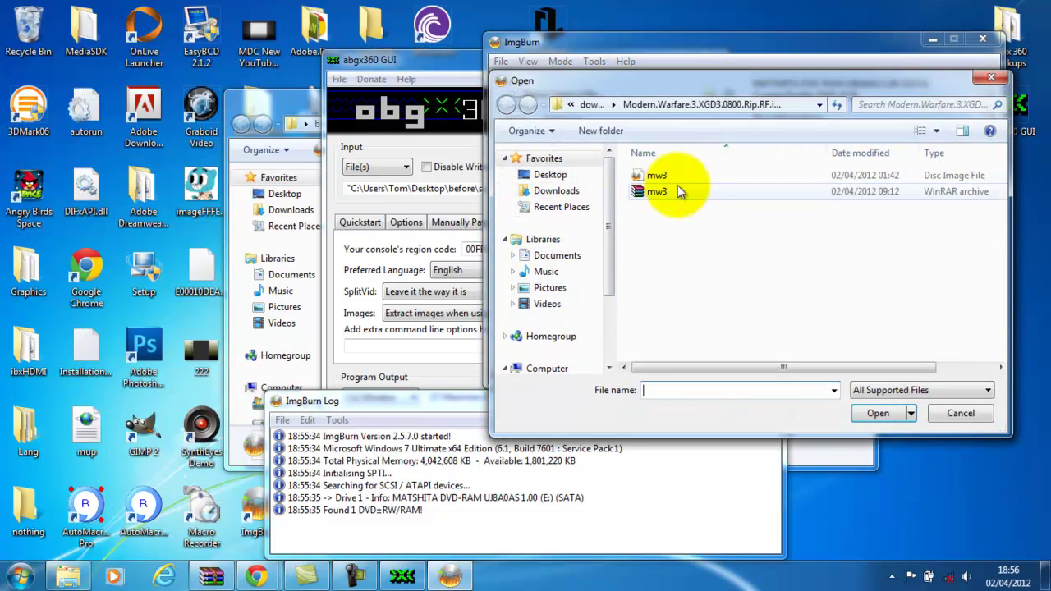
pyautogui.click(559, 174)
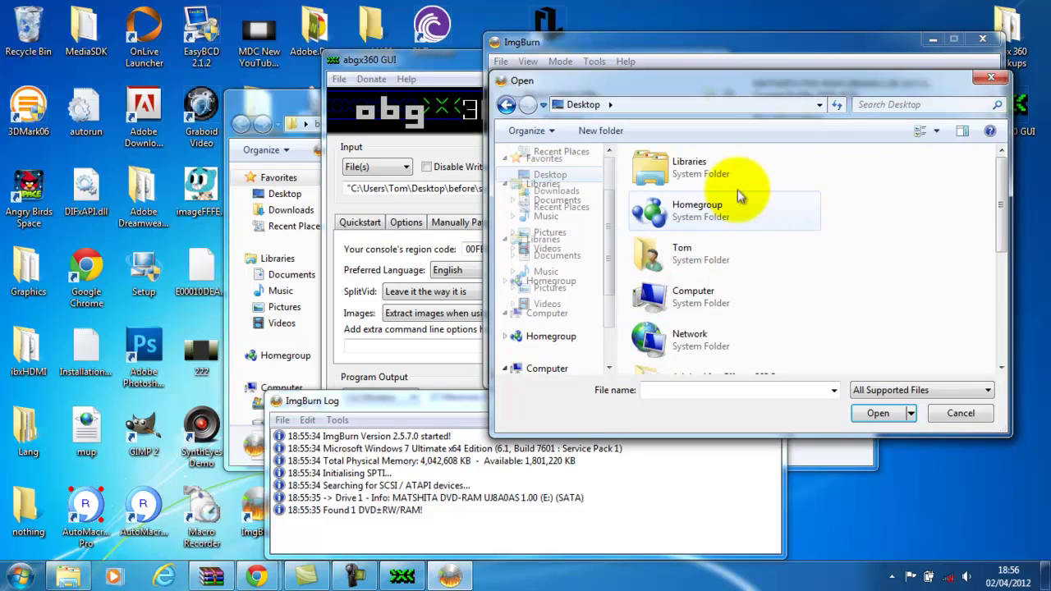
pyautogui.scroll(-5, 716, 230)
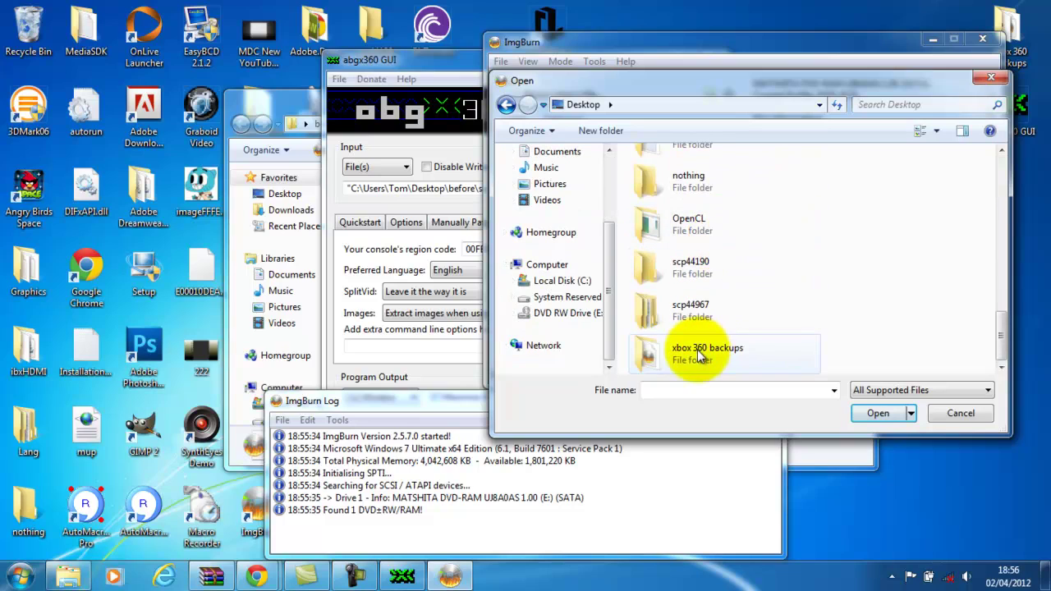
pyautogui.click(706, 264)
pyautogui.press('b')
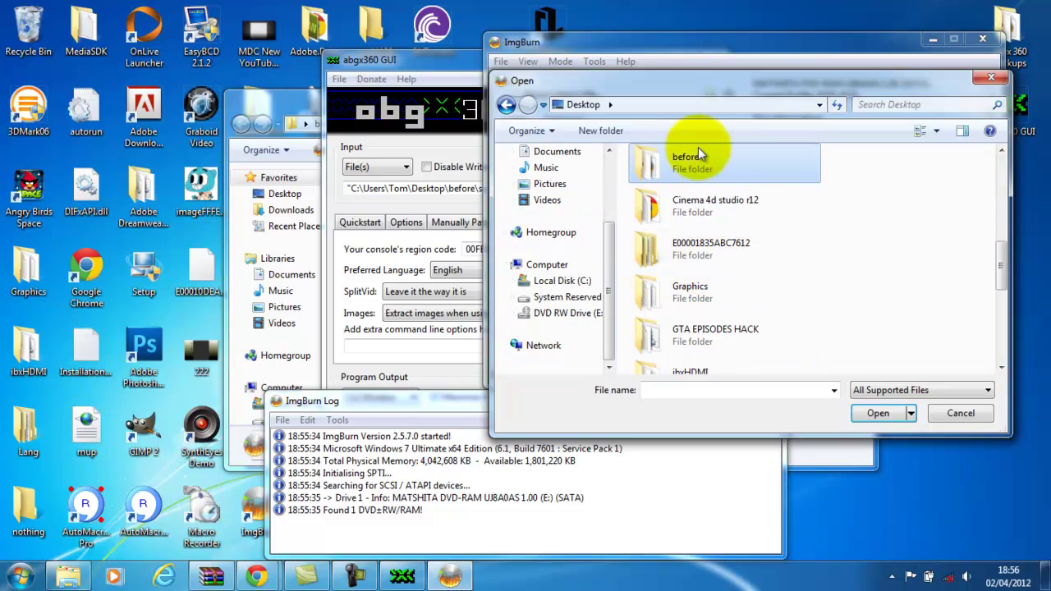
pyautogui.doubleClick(698, 153)
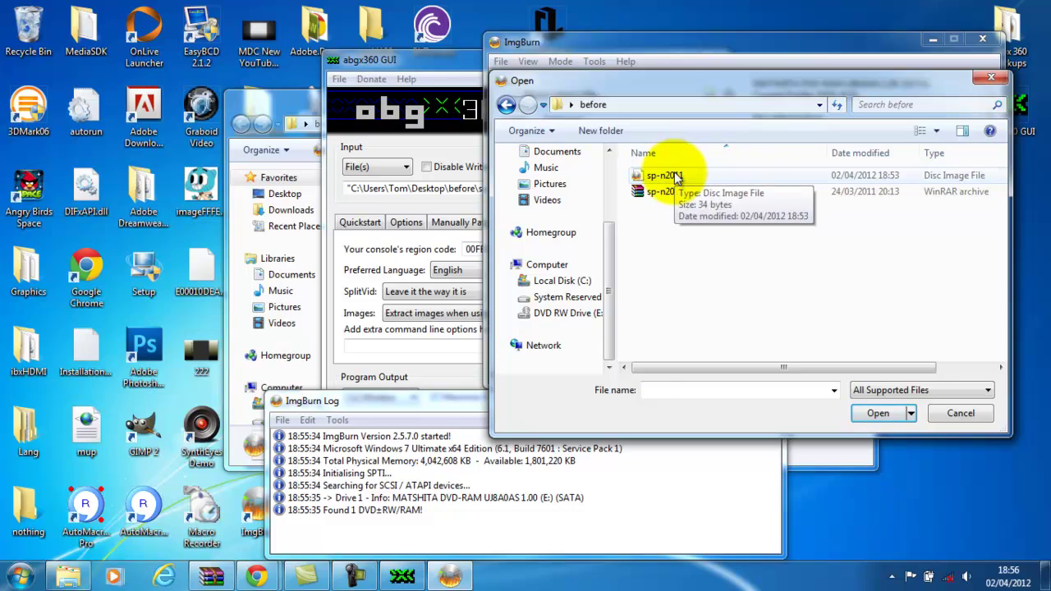
pyautogui.click(675, 178)
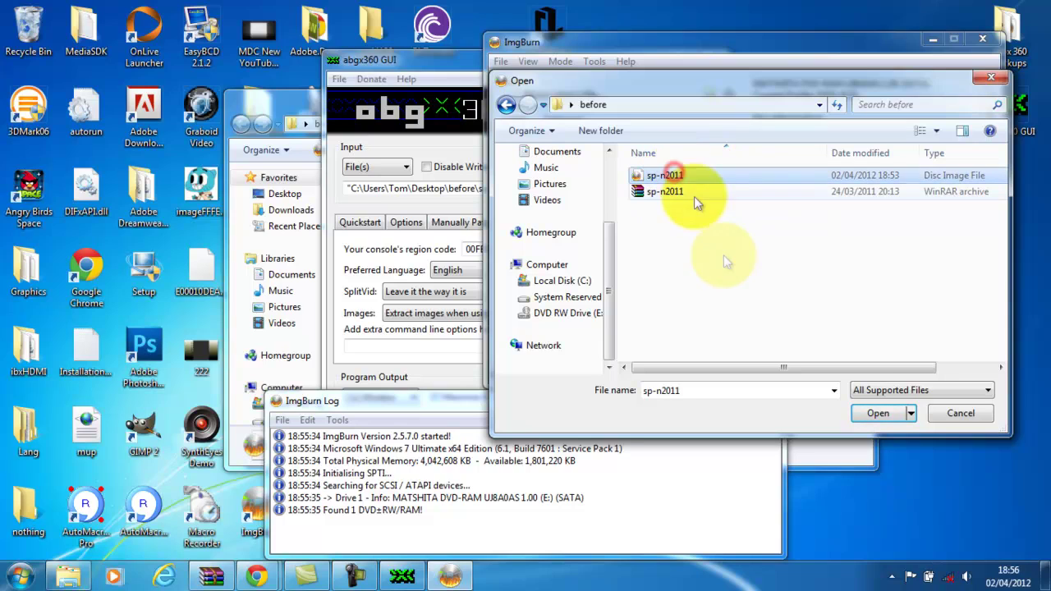
pyautogui.click(879, 414)
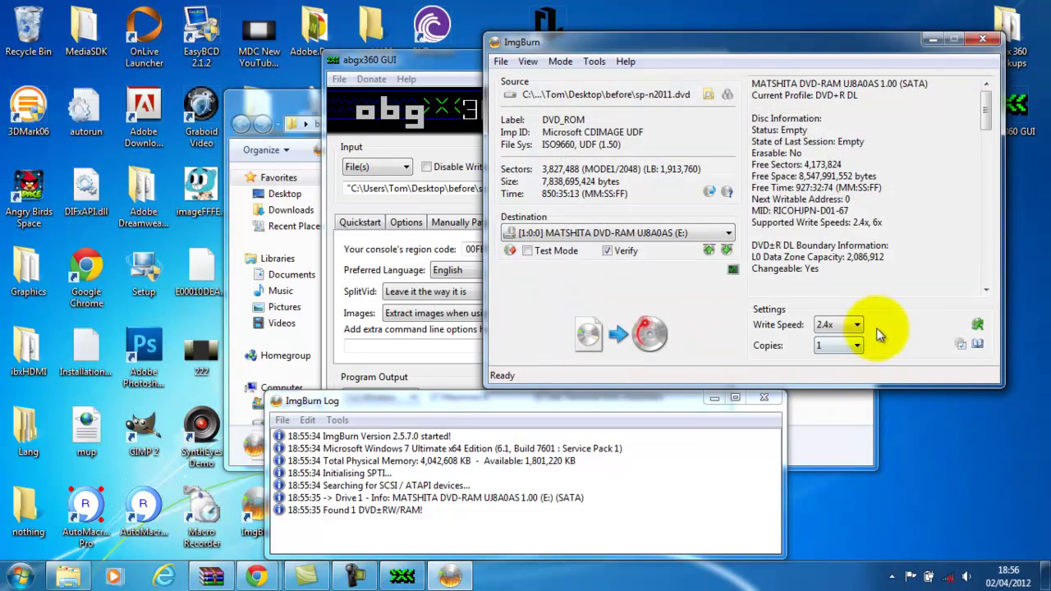
# Keep the write speed at 2.4x and start writing sp-n2011.dvd to the DVD+R DL.
pyautogui.click(834, 325)
pyautogui.click(825, 337)
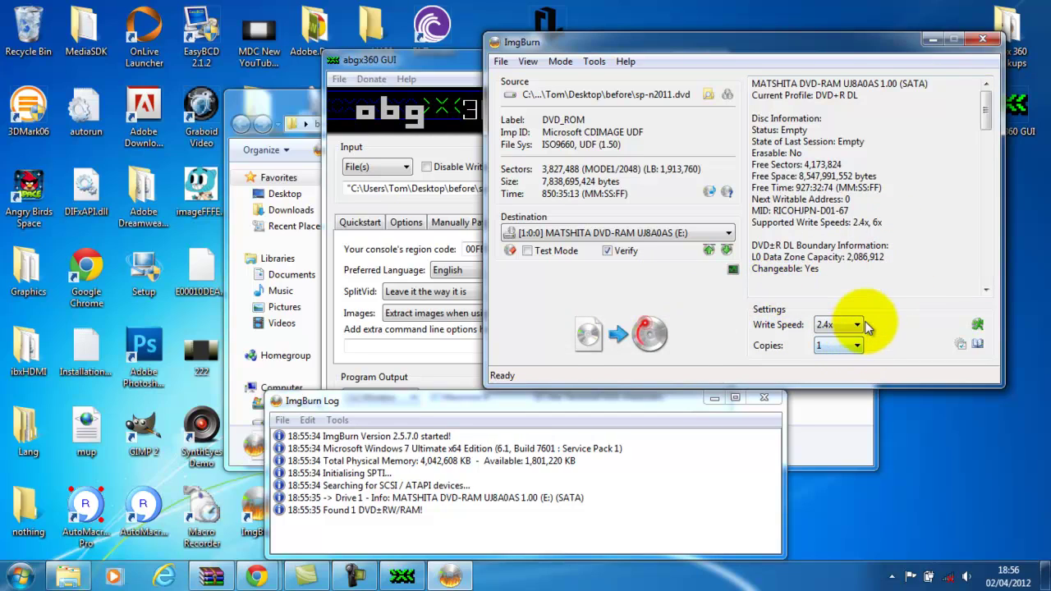
pyautogui.click(606, 330)
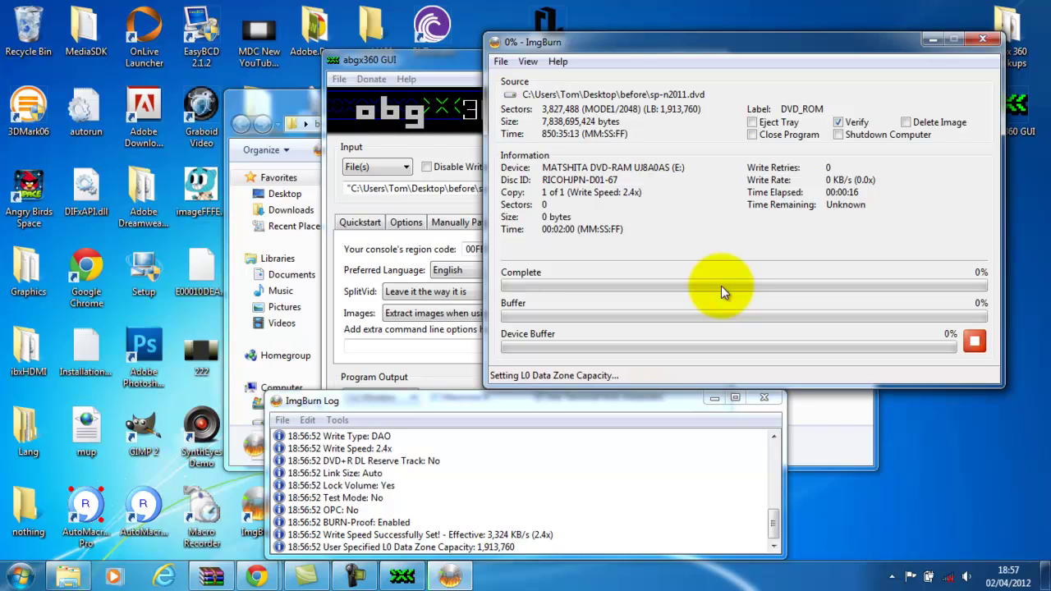
pyautogui.click(360, 577)
# Pause the recording during the burn, then dismiss the close-tray prompt at 100%.
pyautogui.click(977, 508)
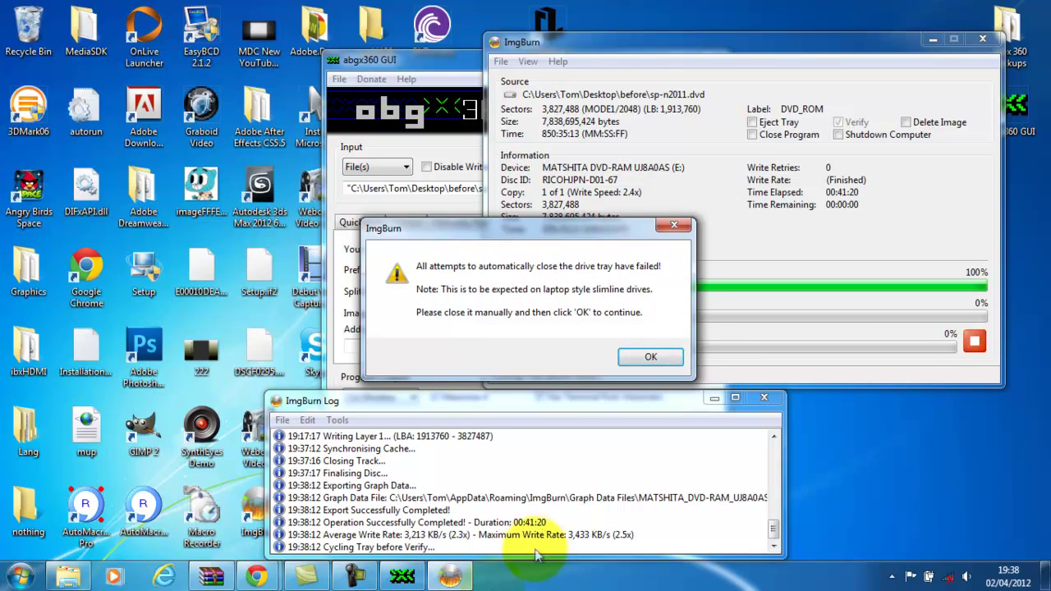
pyautogui.click(646, 358)
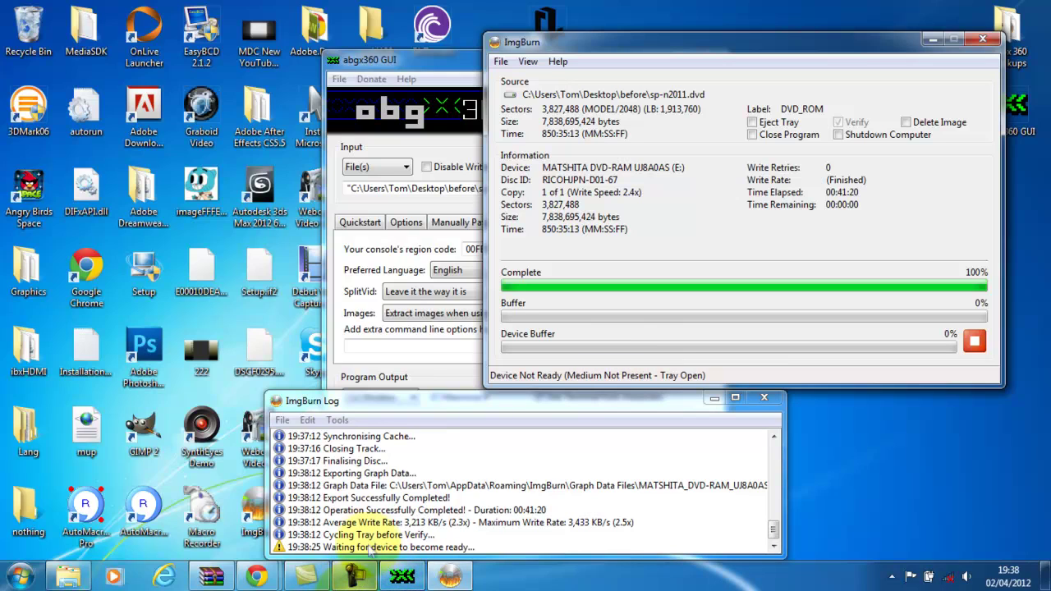
# Dismiss ImgBurn's 'close the drive tray' warning, leaving the sp-n2011.dvd burn summary at 100%.
pyautogui.click(354, 511)
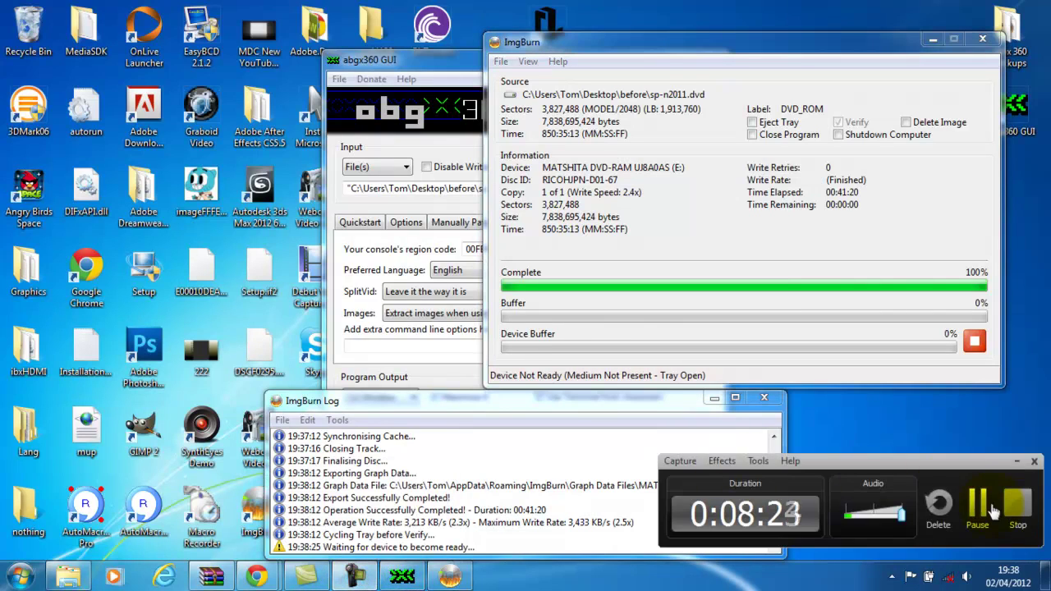